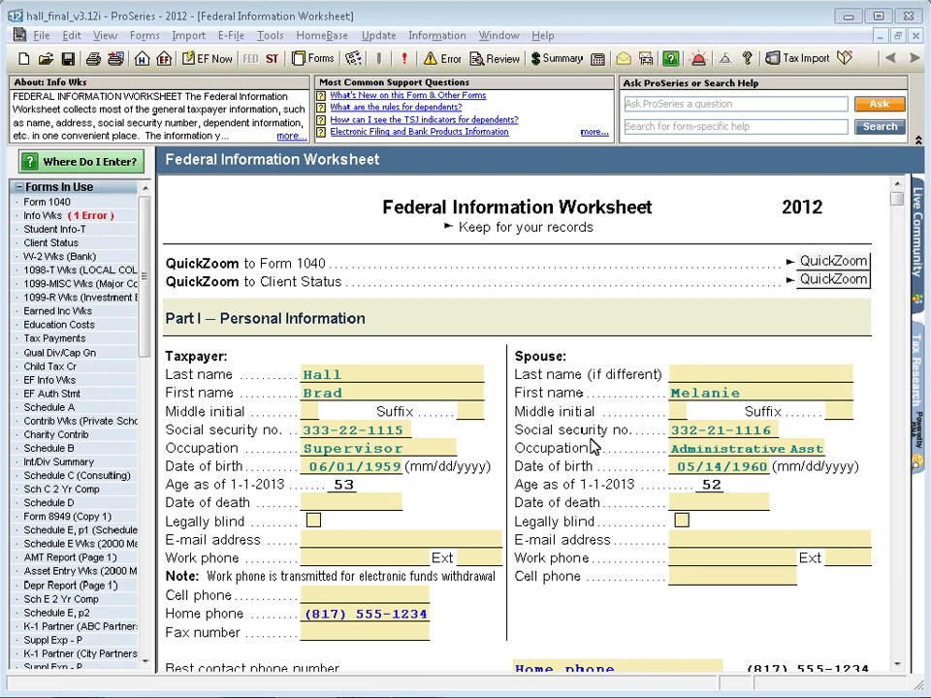
Open Form 1040 and go to its Income section
left_click(29, 205)
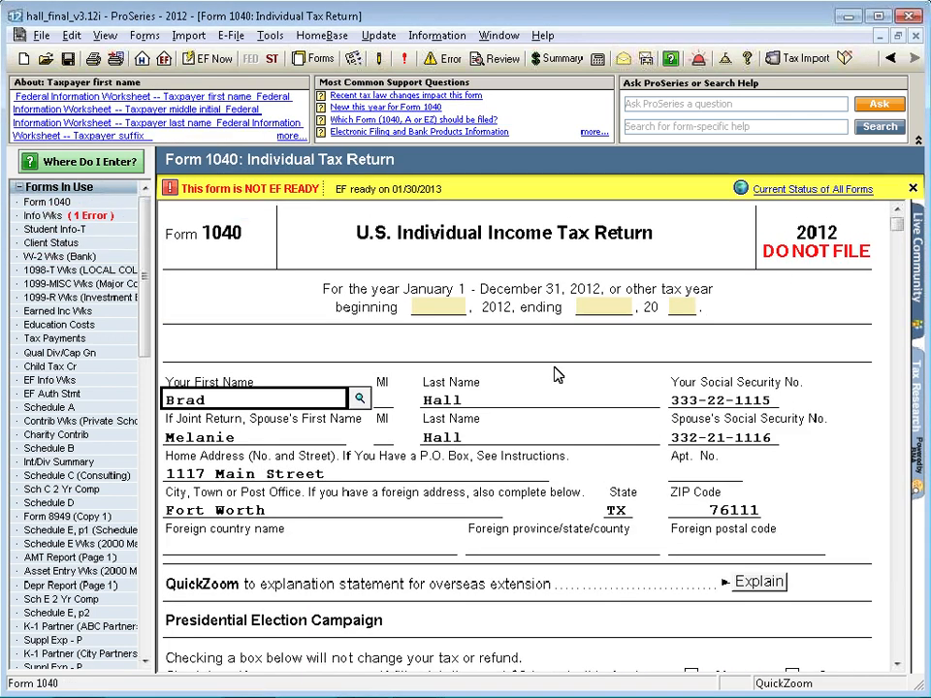
scroll(558, 375, "down", 6)
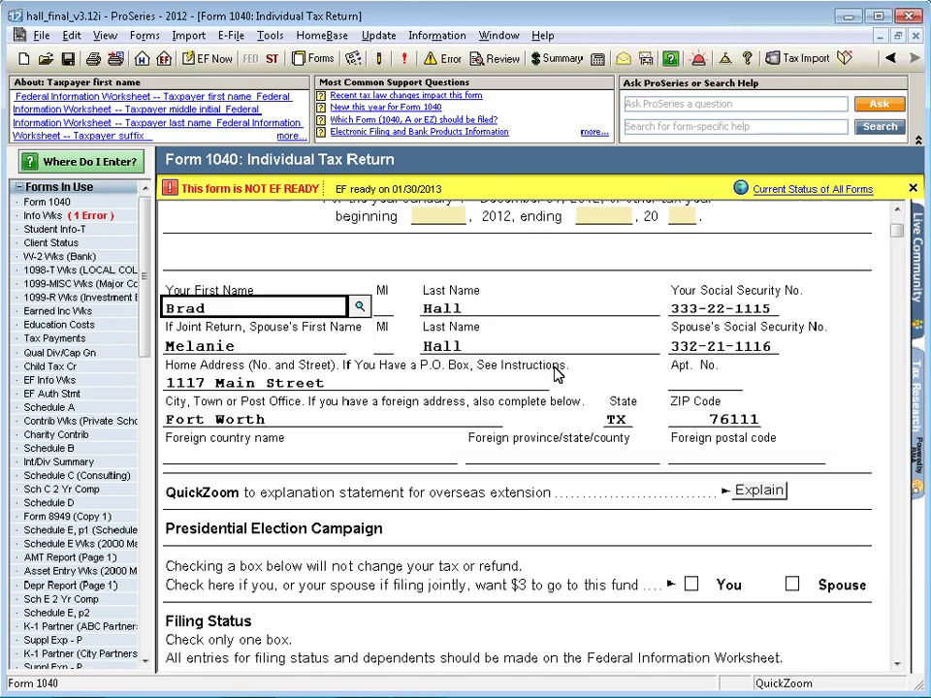
scroll(558, 375, "down", 6)
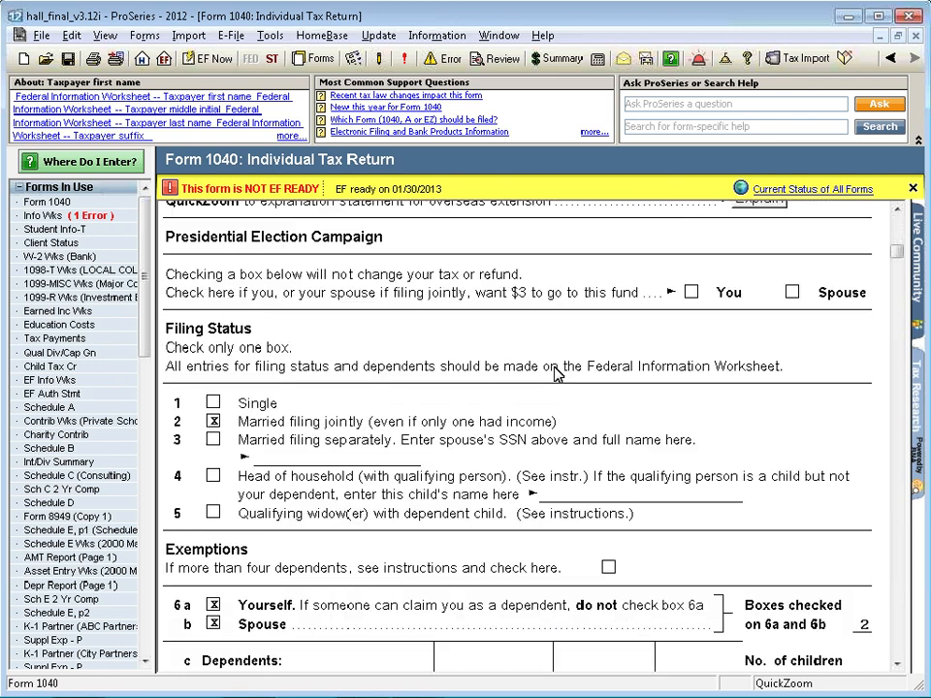
scroll(558, 374, "down", 6)
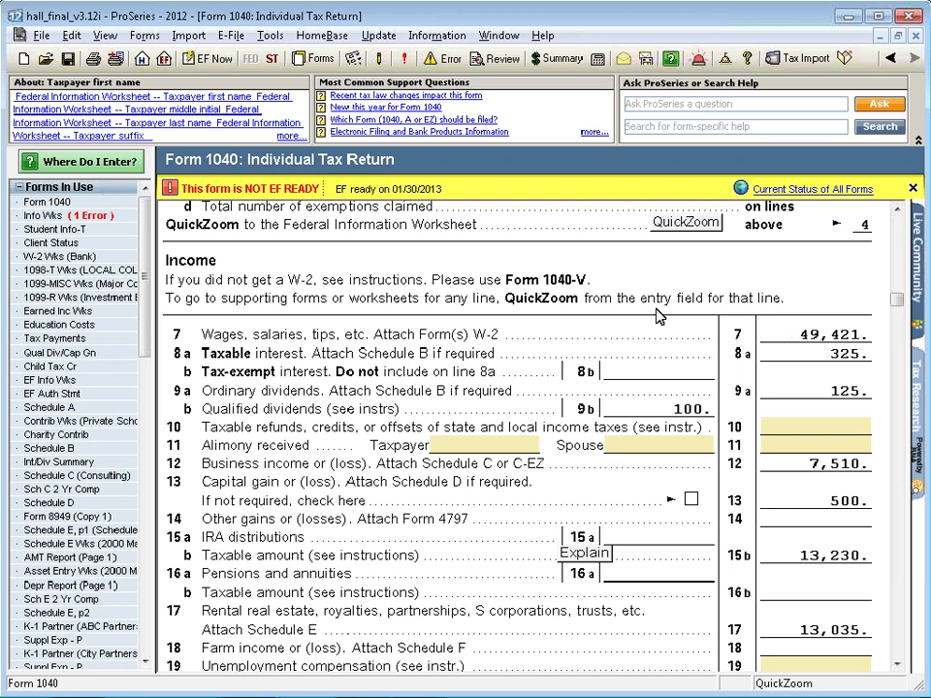
Collapse the Forms In Use list and expand the Income category of forms
left_click(15, 189)
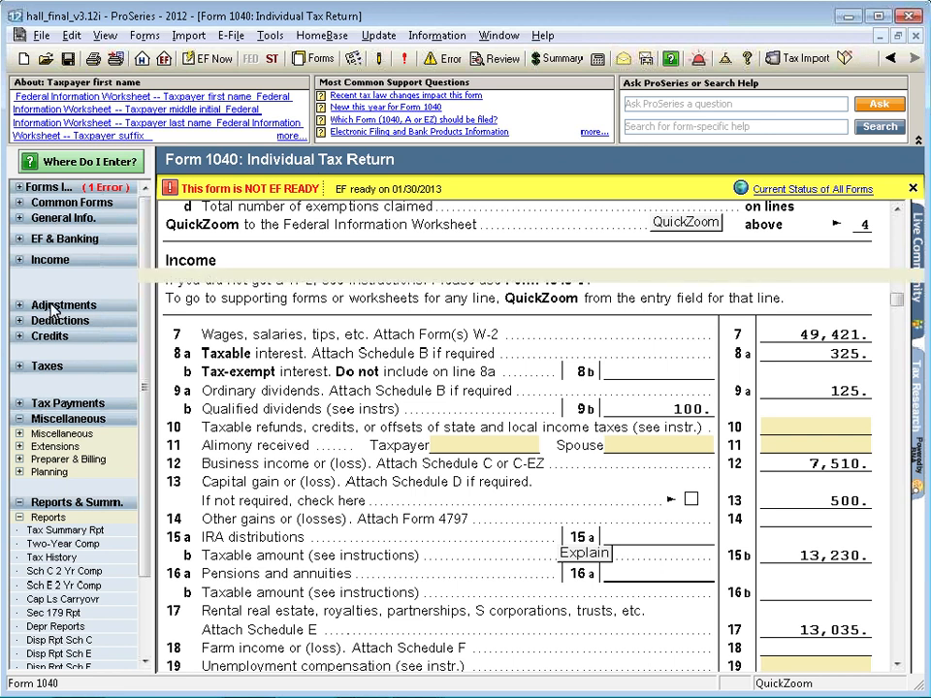
left_click(21, 261)
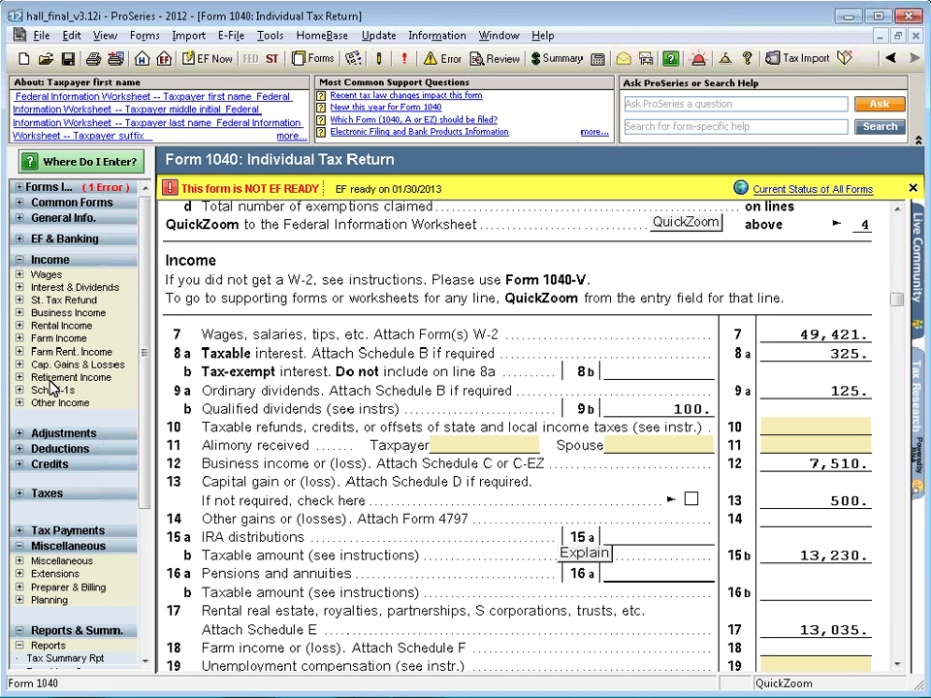
Search the Where Do I Enter topics for "claim for ex", open the Form 8332 result and cancel without creating a copy
left_click(68, 164)
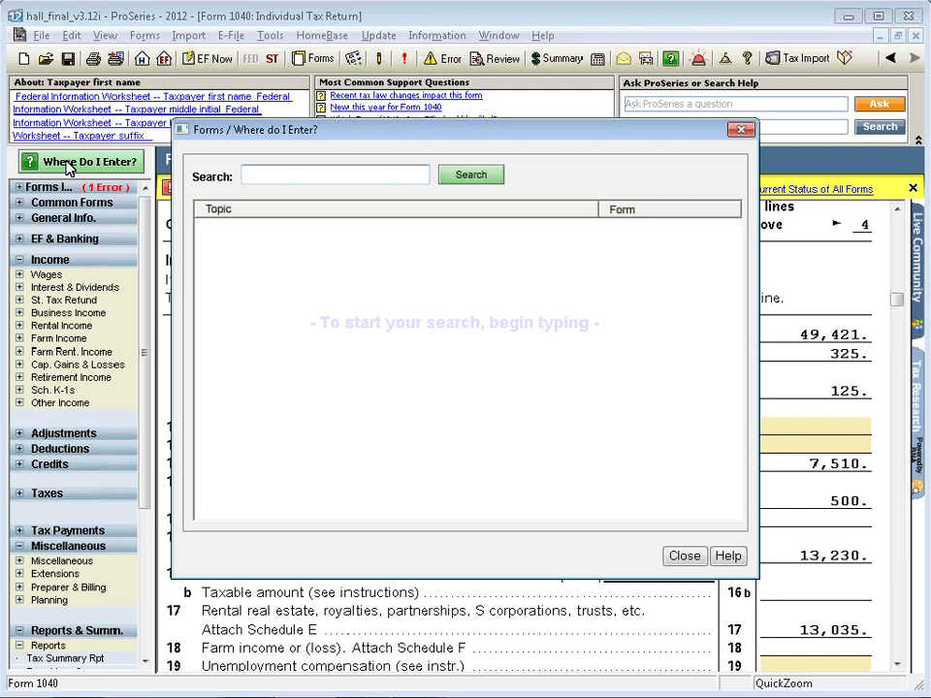
type("claim fo")
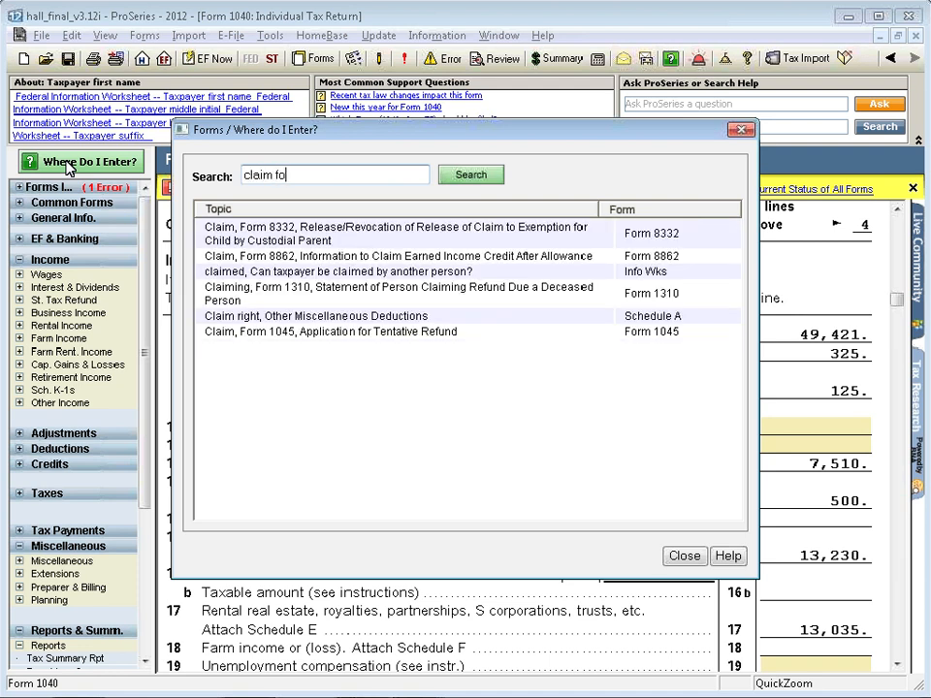
type("r ex")
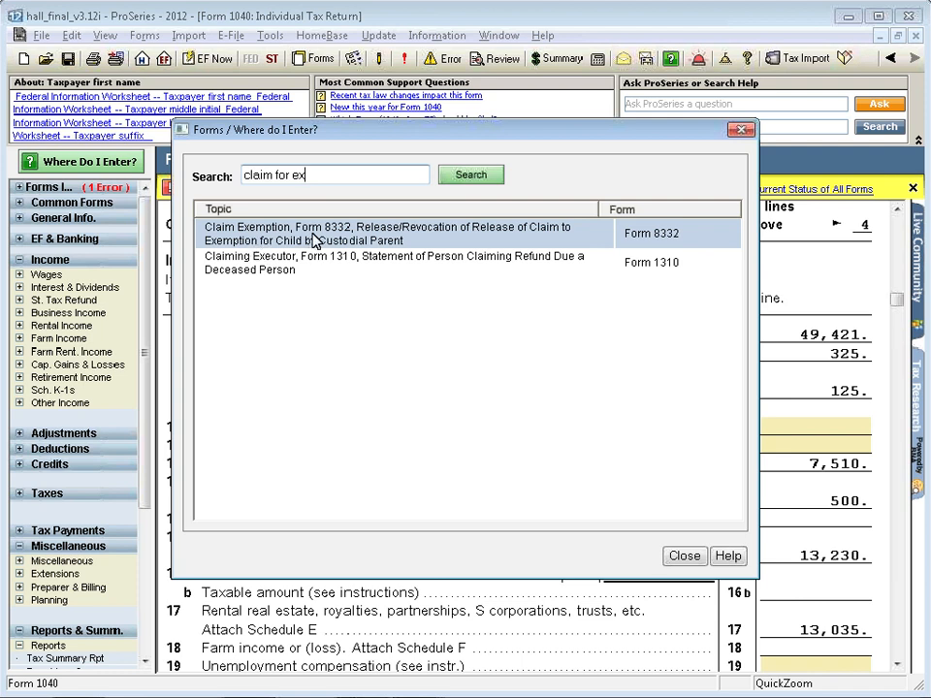
left_click(316, 264)
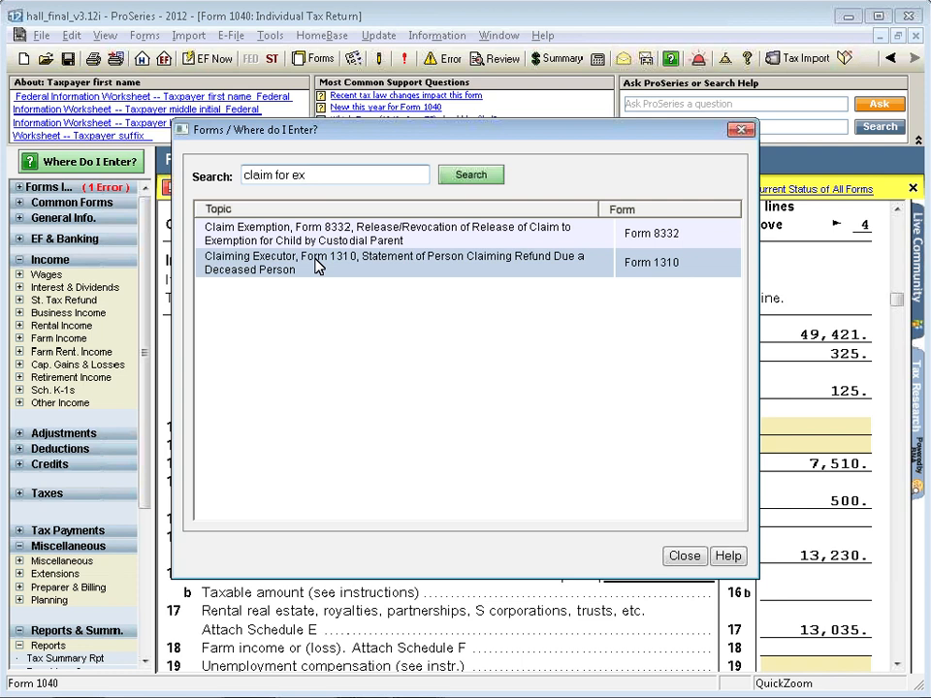
left_click(327, 239)
double_click(327, 239)
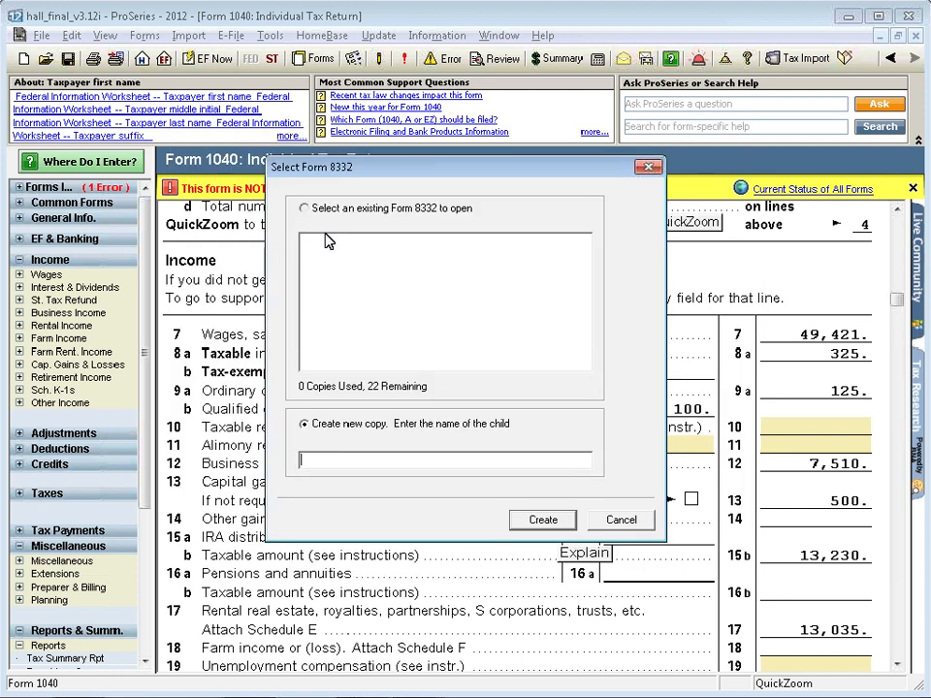
left_click(619, 519)
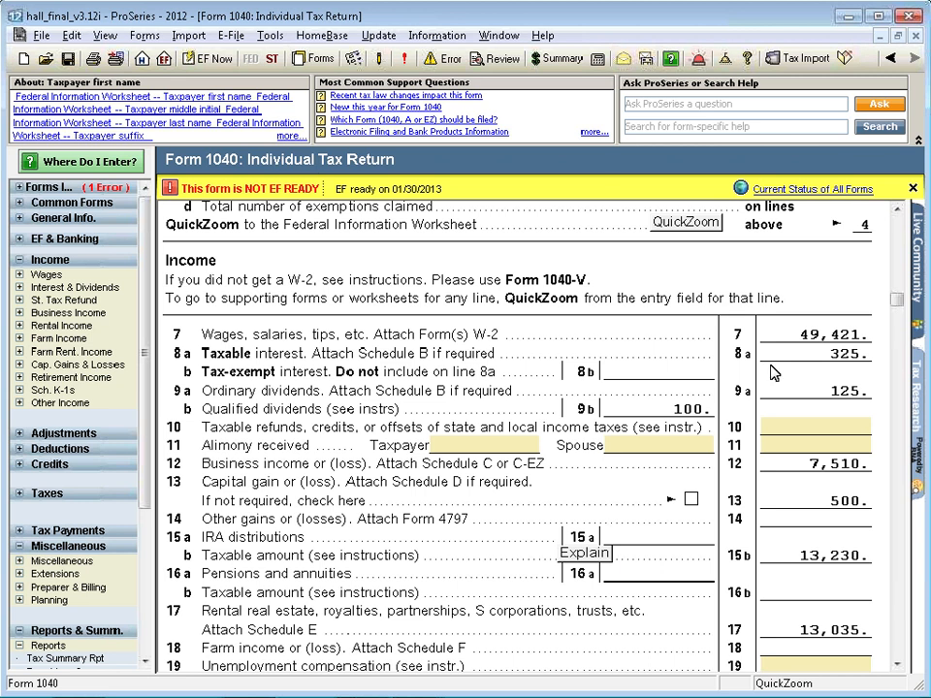
Trace the source of Form 1040 line 10, taxable refunds, and cancel the Form 1099-G Worksheet selection
left_click(773, 336)
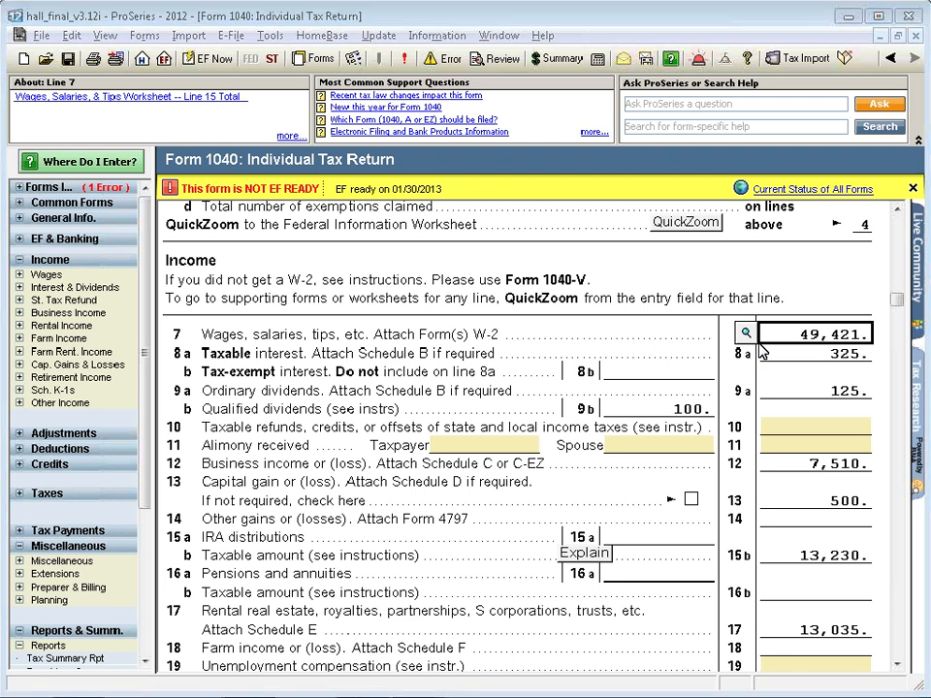
left_click(775, 427)
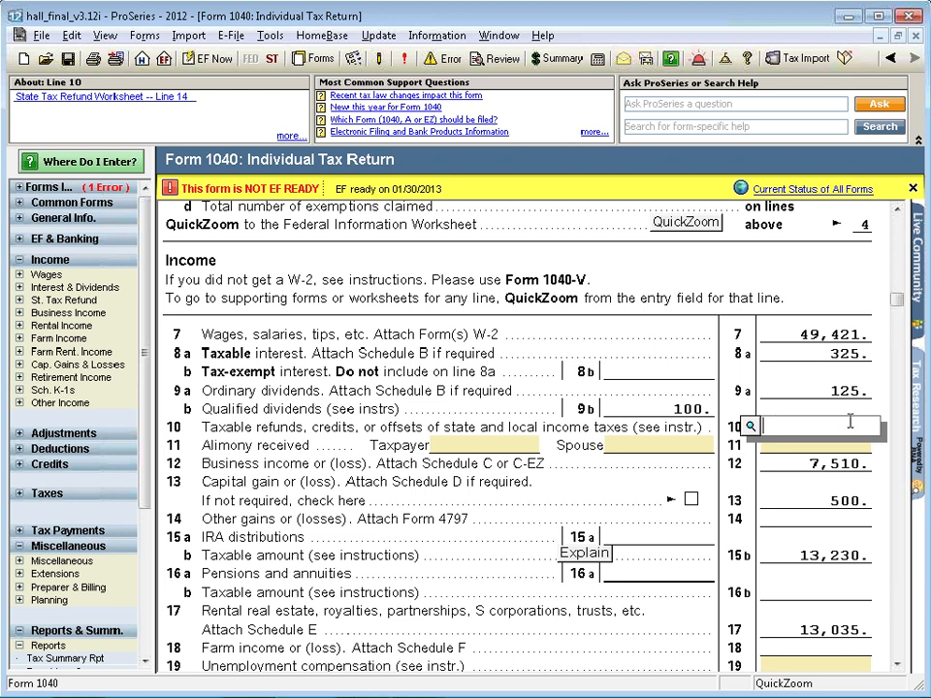
left_click(751, 427)
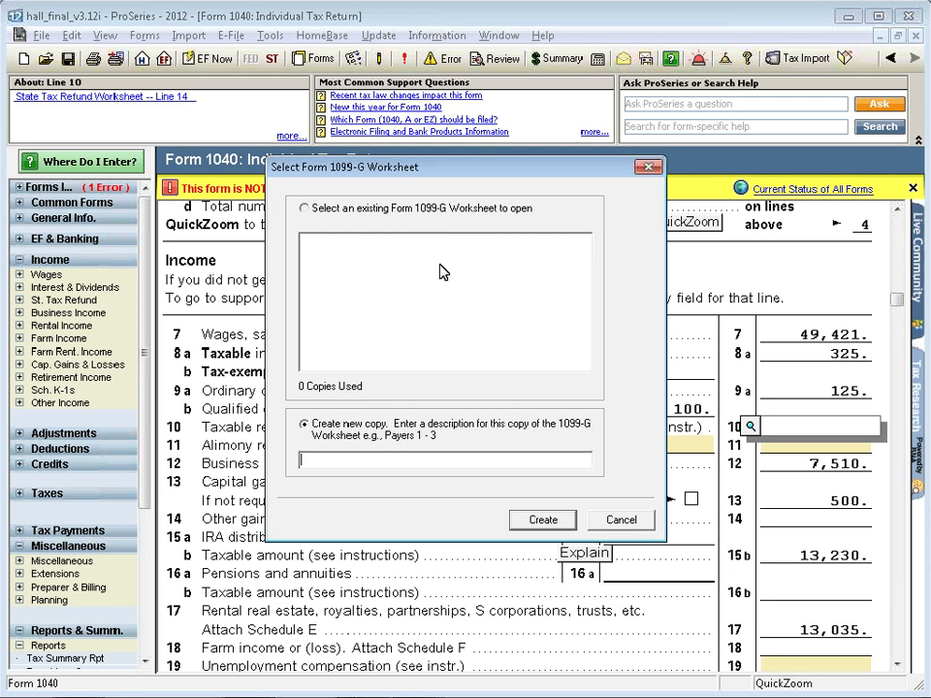
left_click(627, 521)
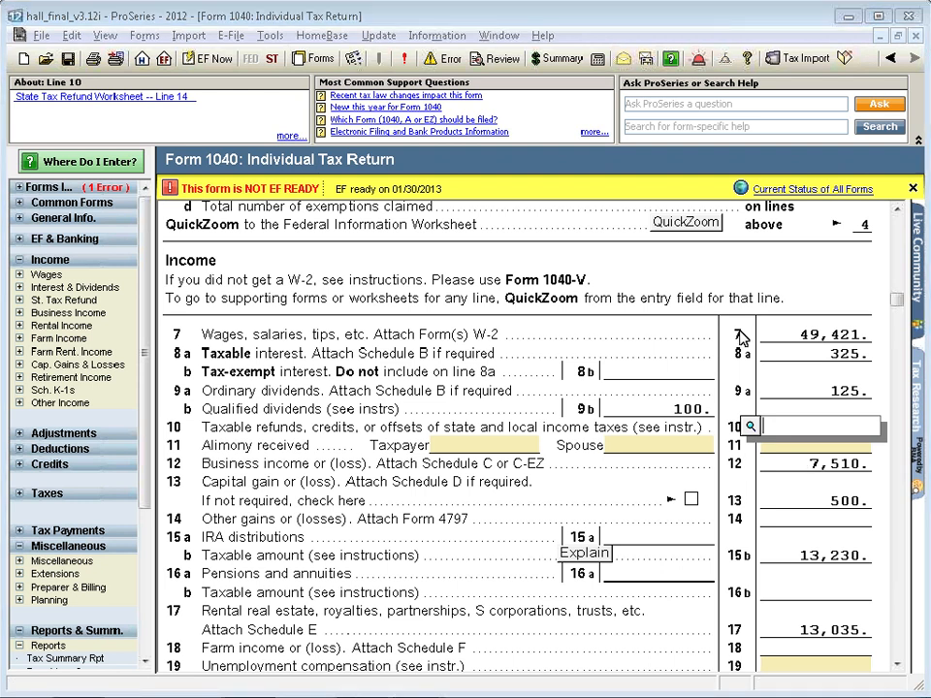
Trace the source of the line 7 wages and cancel the Form W-2 Worksheet selection
left_click(783, 338)
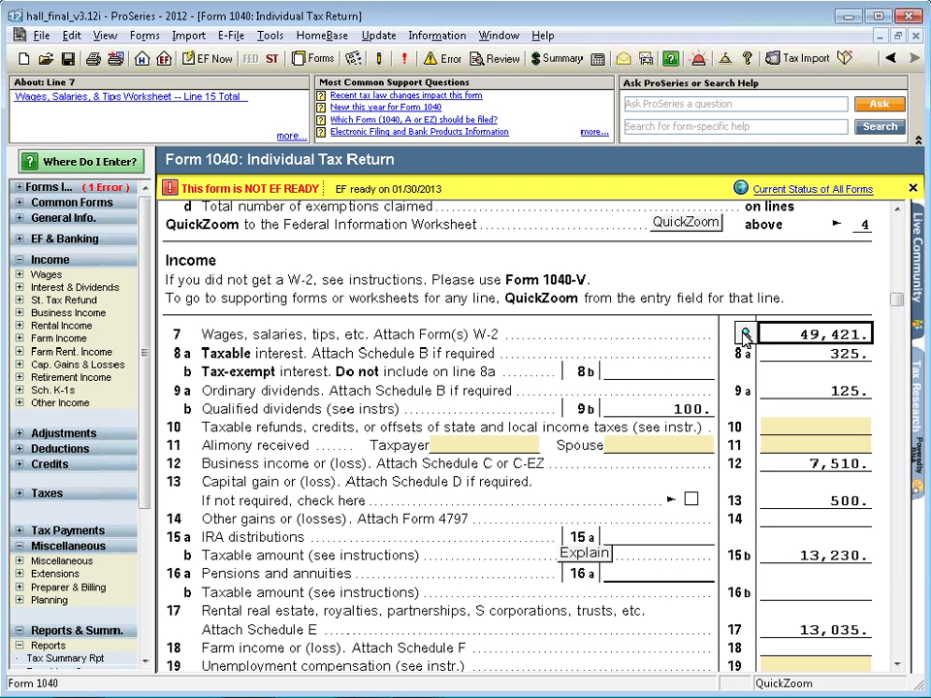
left_click(746, 334)
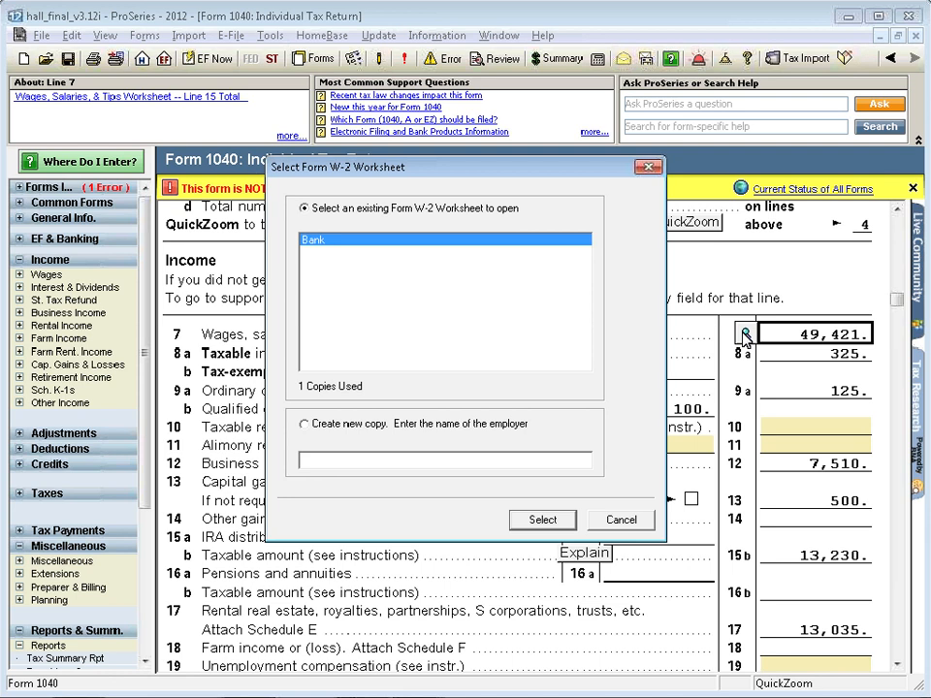
left_click(625, 524)
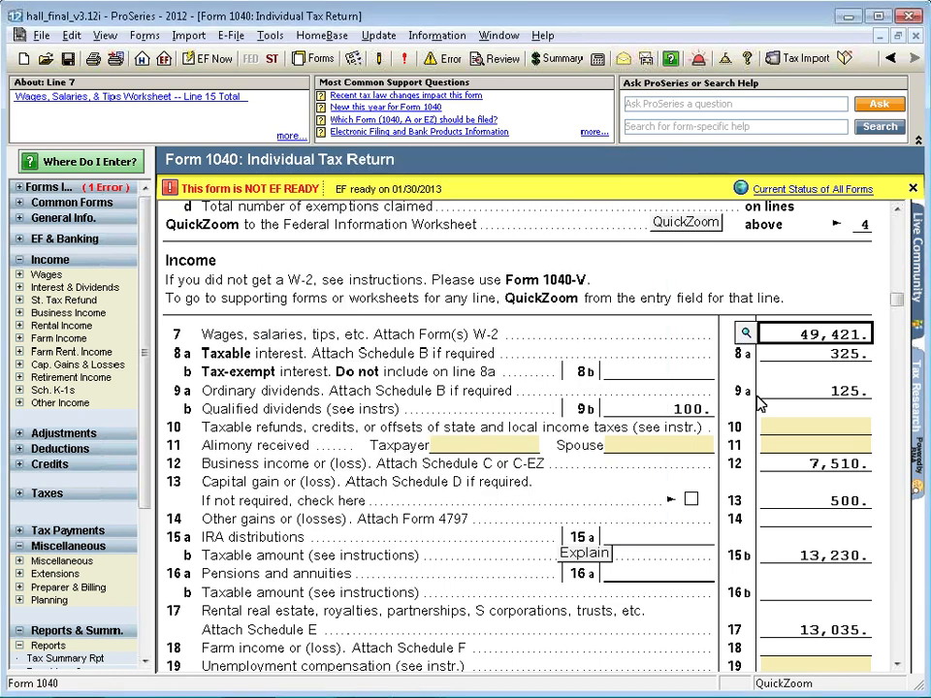
Trace the line 8a taxable interest to its source on Schedule B and return to Form 1040
left_click(745, 359)
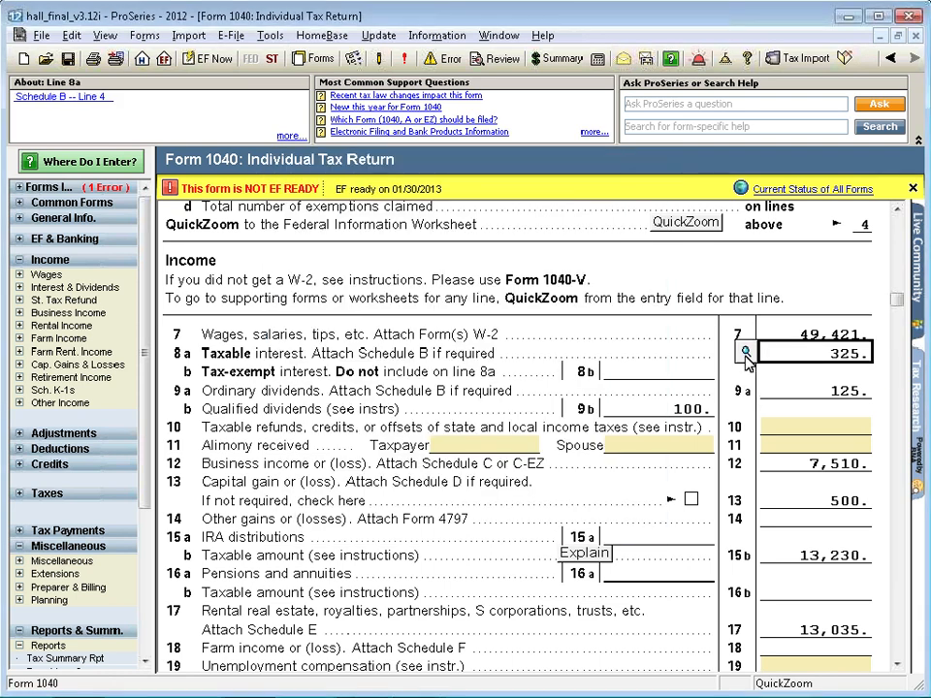
left_click(746, 354)
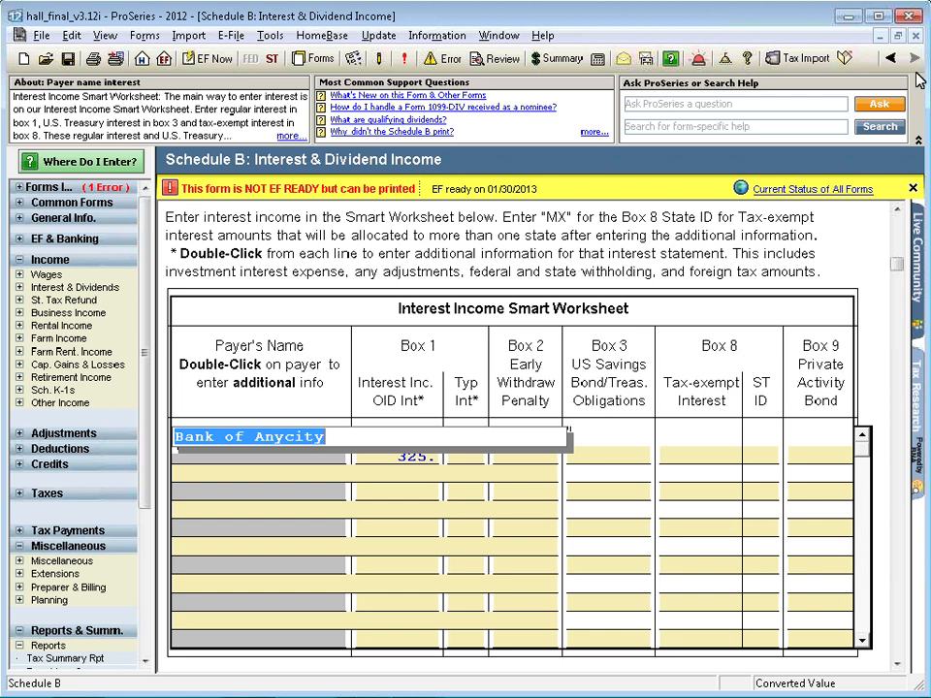
left_click(889, 59)
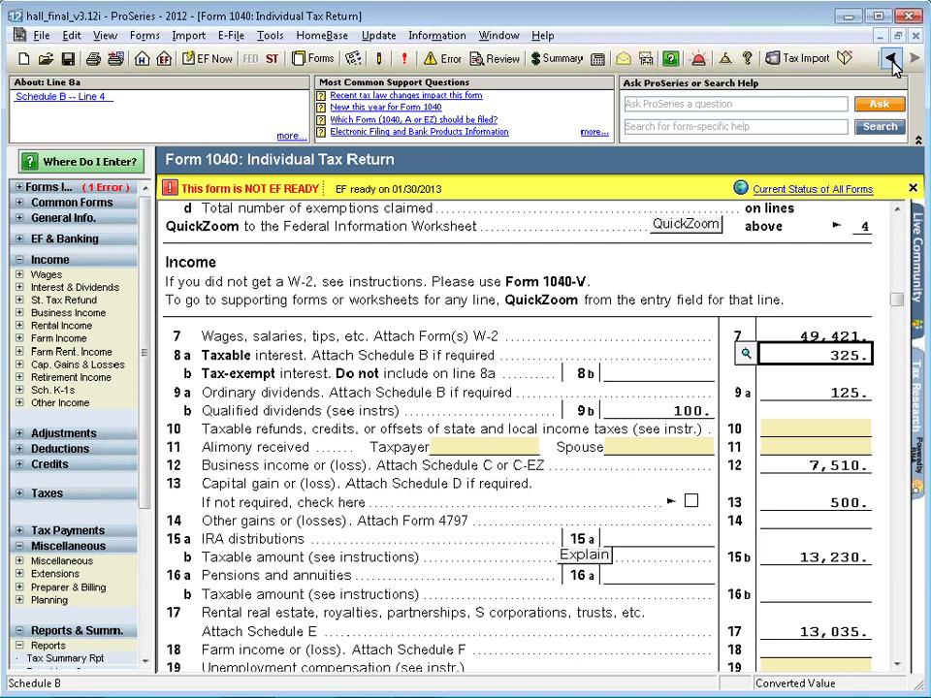
Open the existing Consulting Schedule C from the line 12 business income on Form 1040
left_click(776, 465)
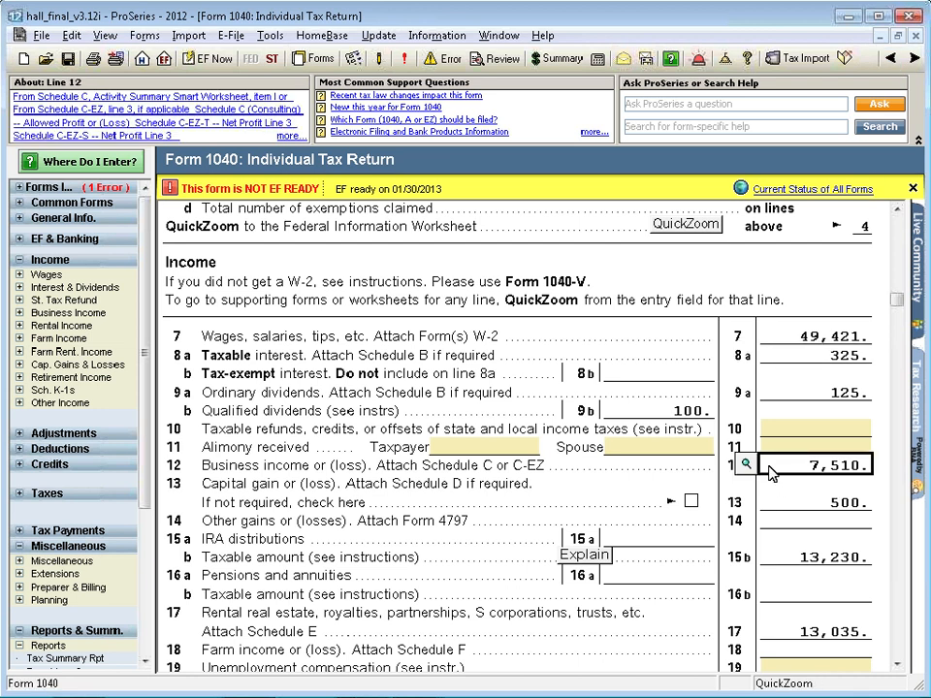
left_click(747, 466)
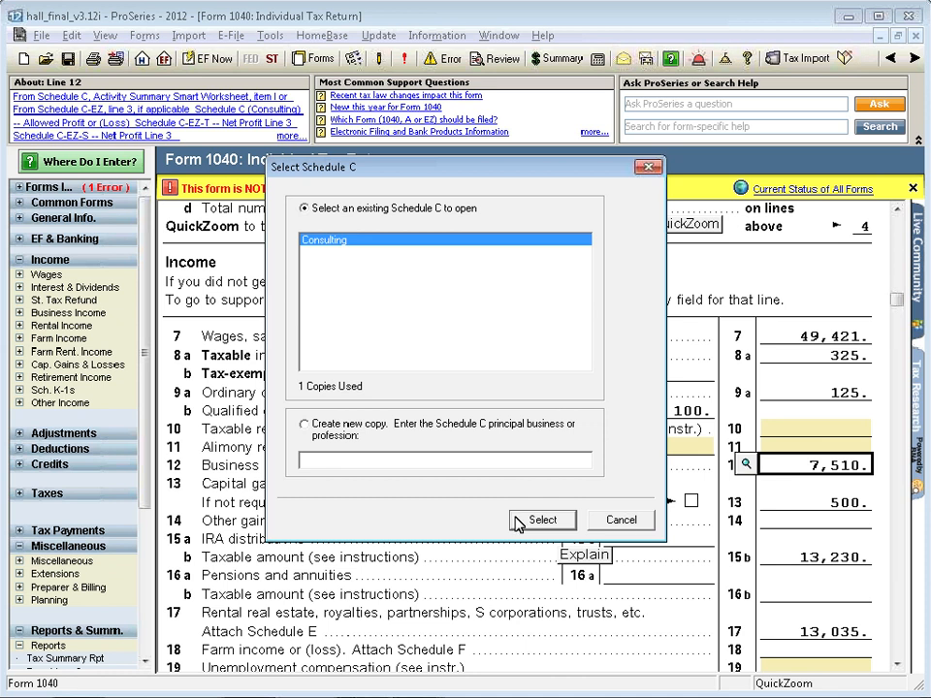
left_click(544, 526)
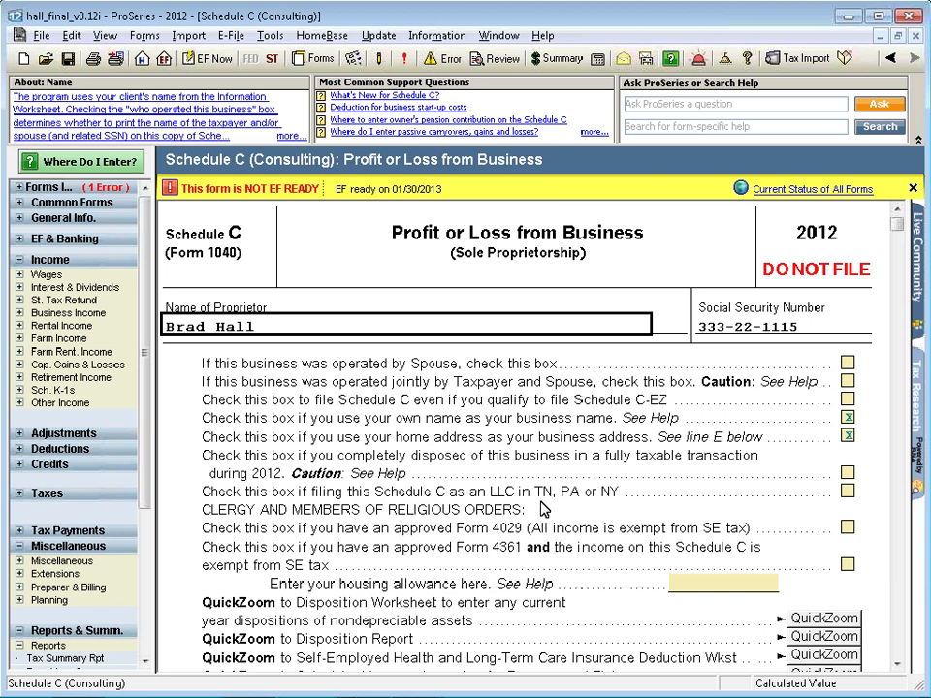
QuickZoom to the Asset Entry Worksheet from Schedule C Part II Expenses and cancel without creating a copy
scroll(543, 509, "down", 1)
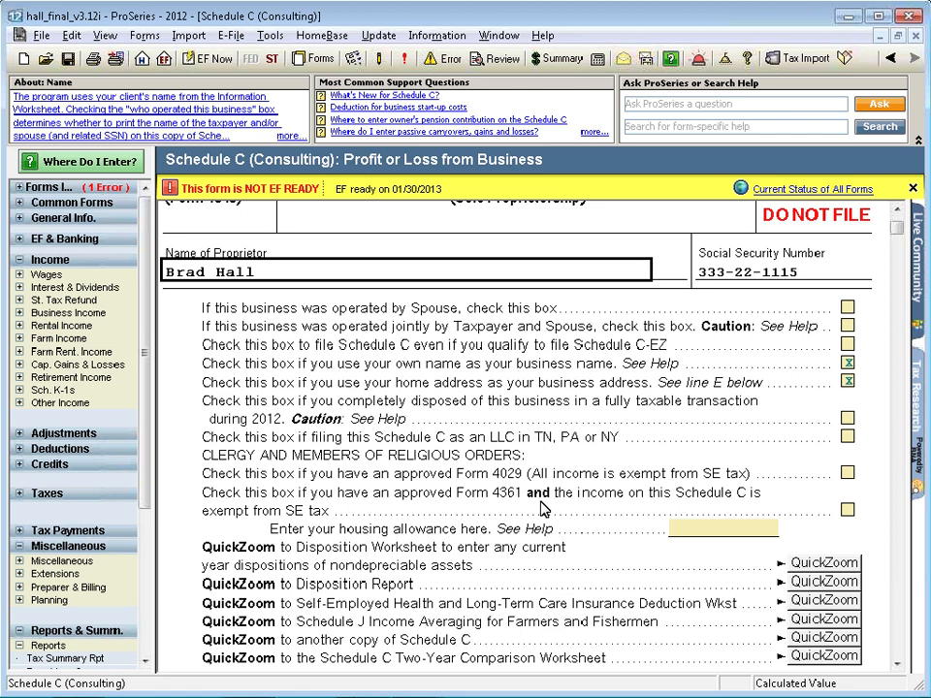
scroll(541, 509, "down", 7)
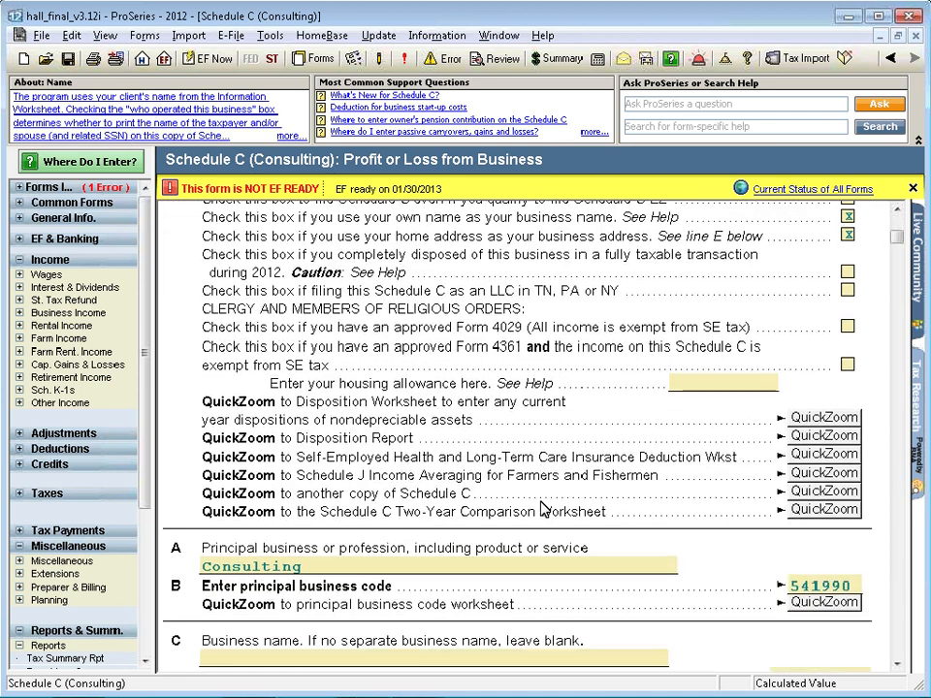
scroll(542, 509, "down", 13)
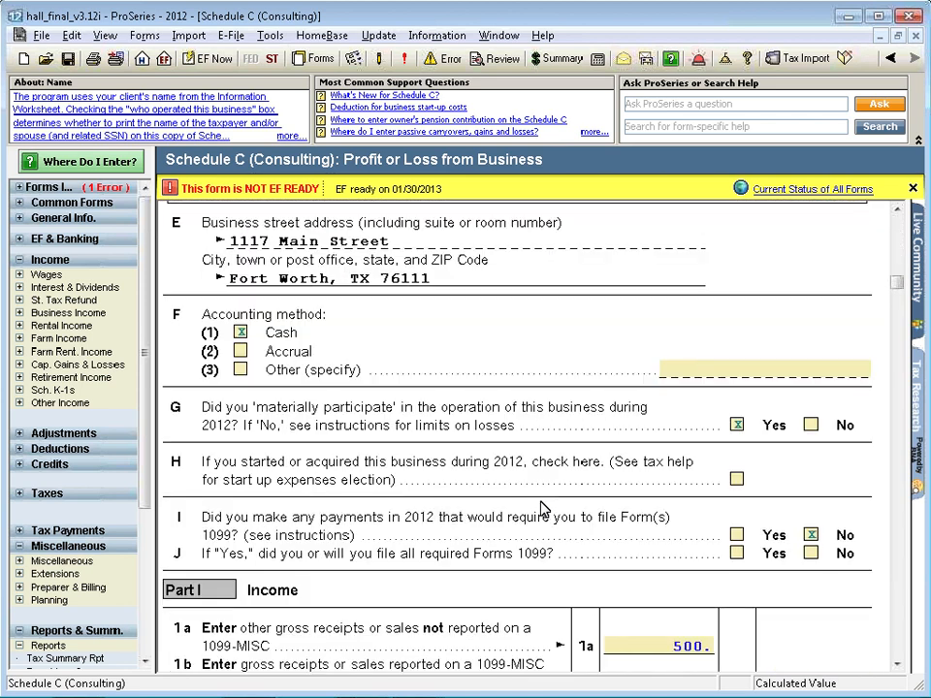
scroll(541, 509, "down", 10)
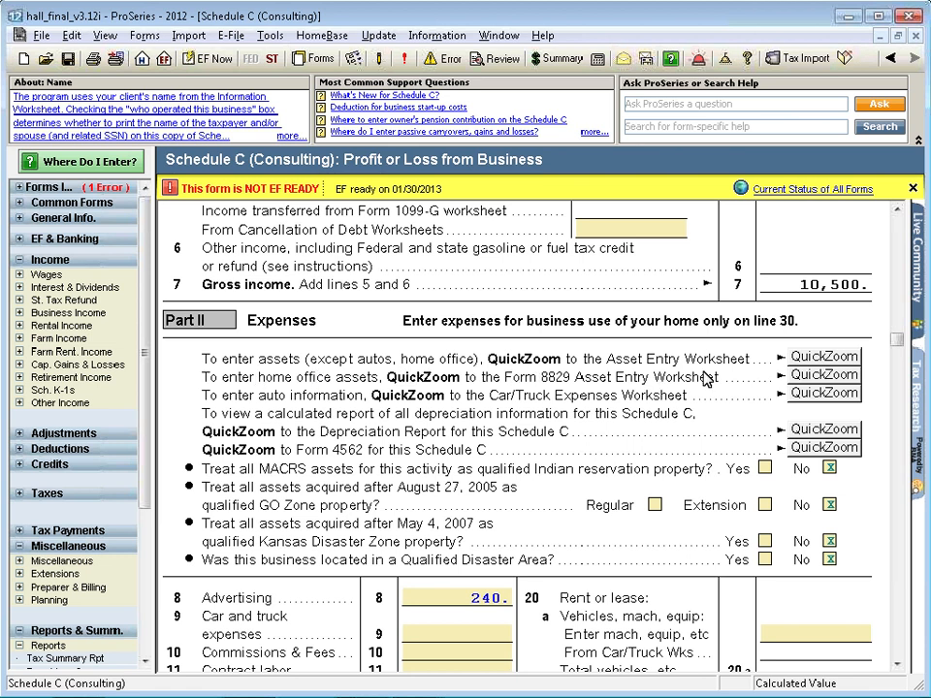
left_click(808, 361)
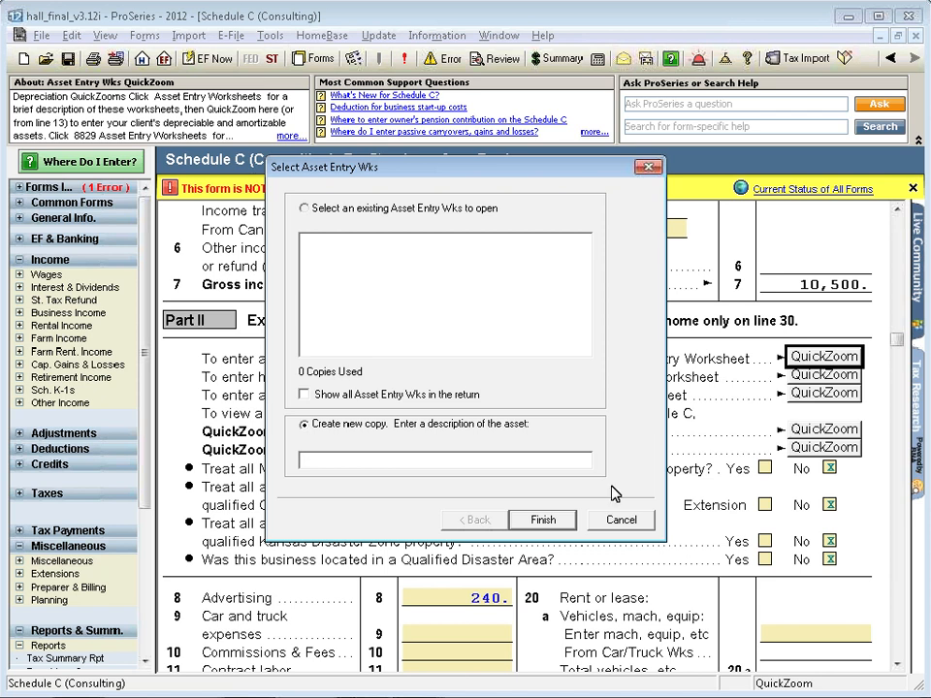
left_click(603, 523)
List all forms by form number, find the forms starting with 45, and open the Depr Entry Wks selection
left_click(320, 58)
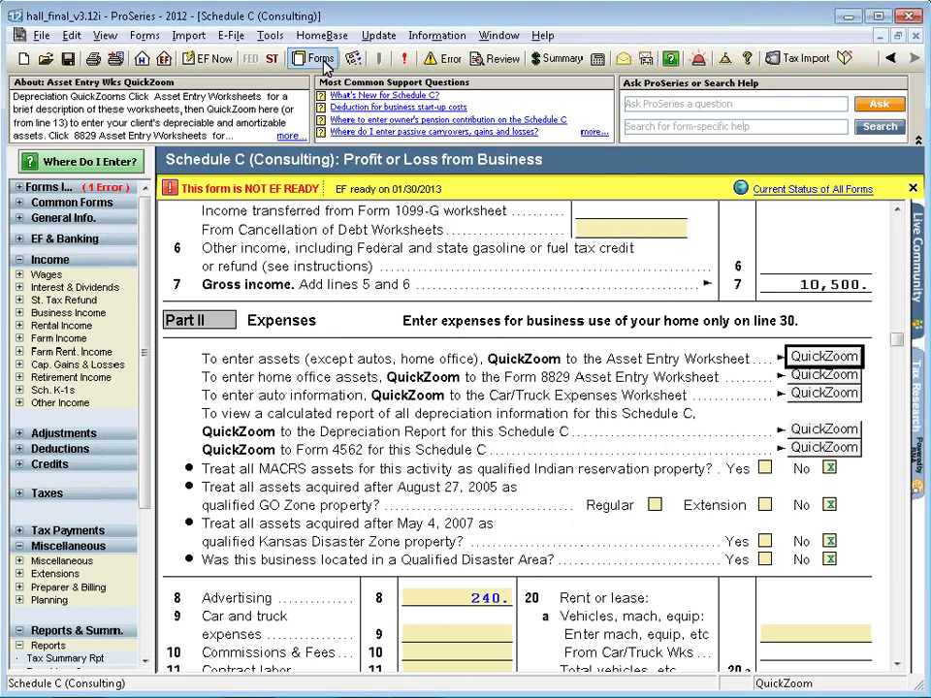
type("45")
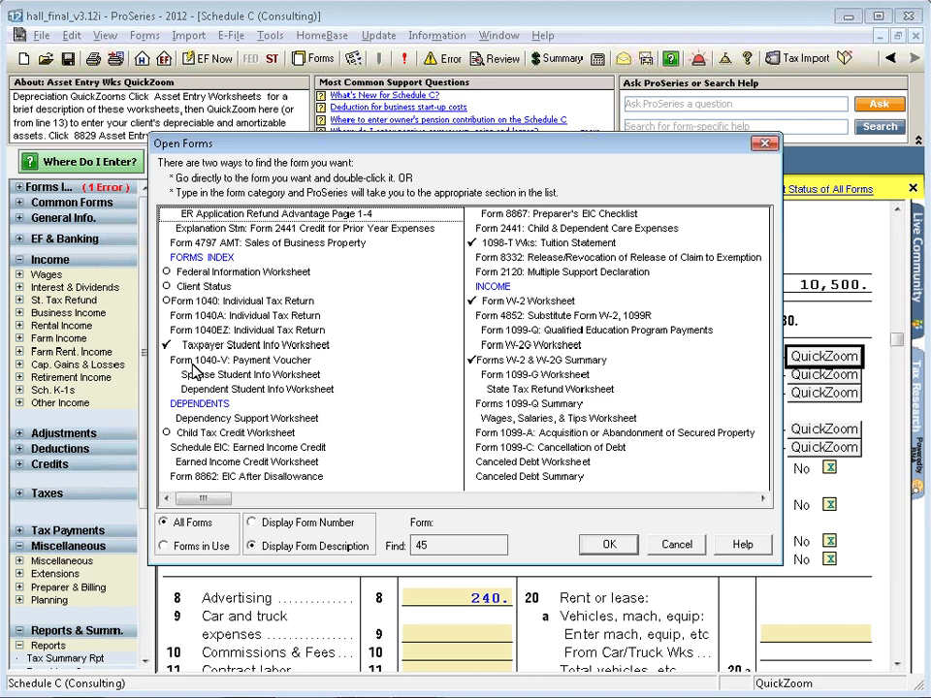
left_click(284, 525)
double_click(452, 546)
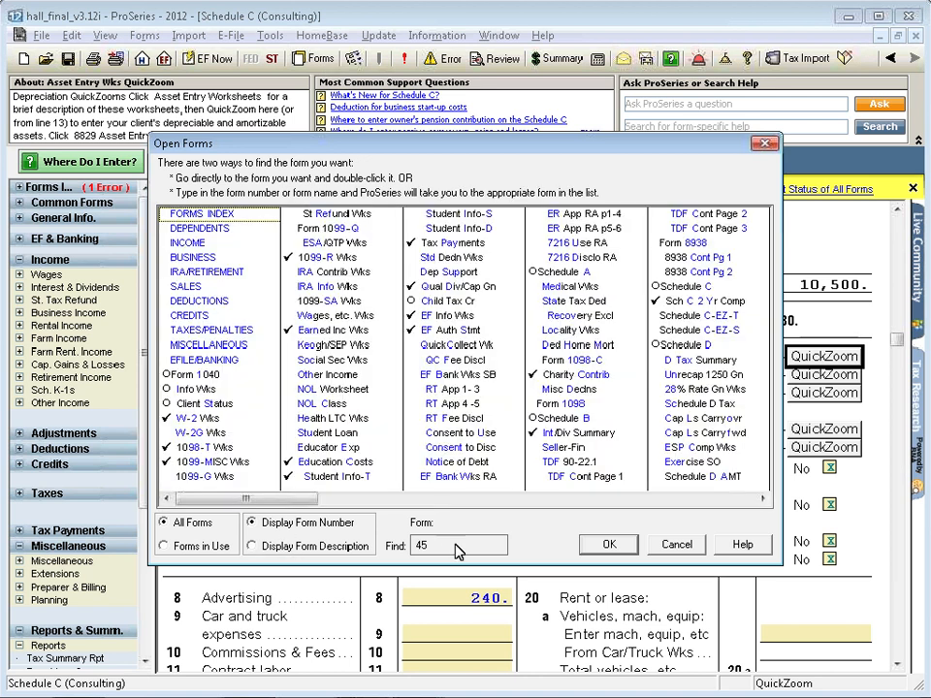
type("62")
key("BackSpace")
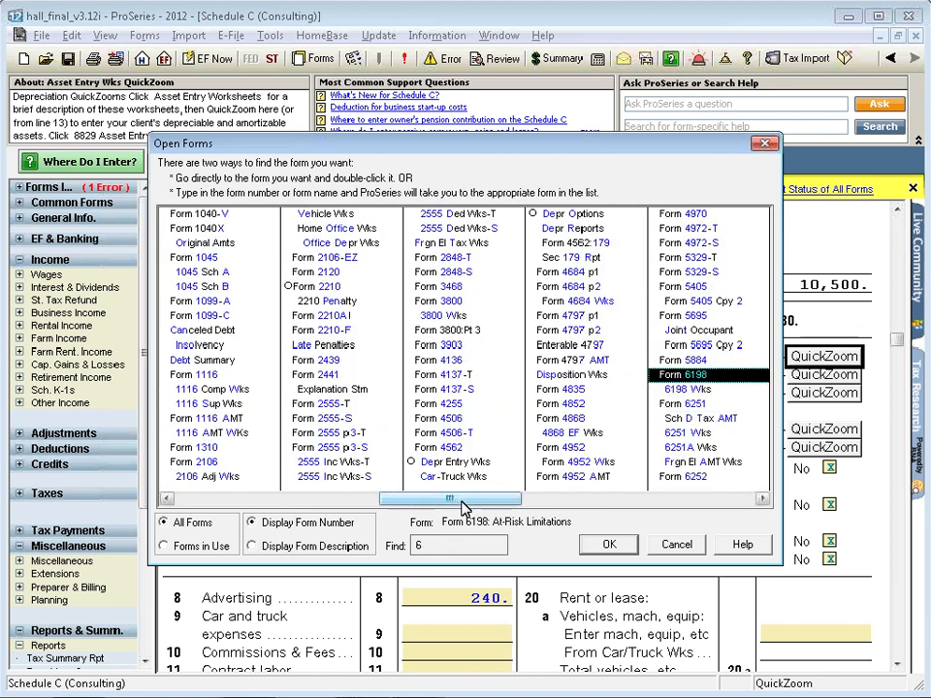
key("BackSpace")
type("45")
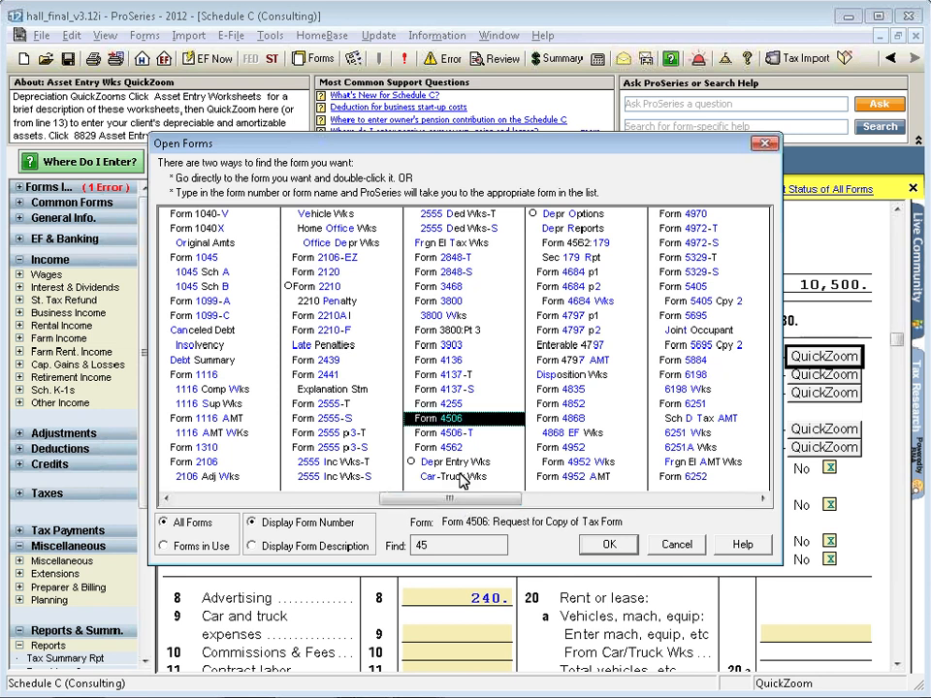
double_click(452, 463)
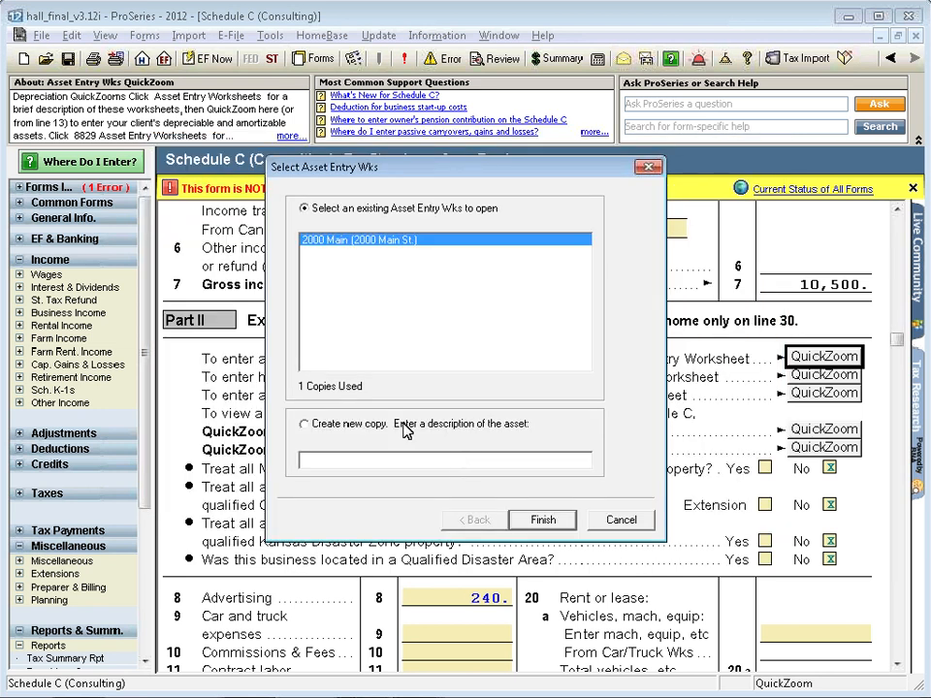
Start a new Asset Entry Worksheet described as "new copy", continue to the activity type choices, and cancel the creation
left_click(305, 424)
left_click(326, 457)
type("new copy")
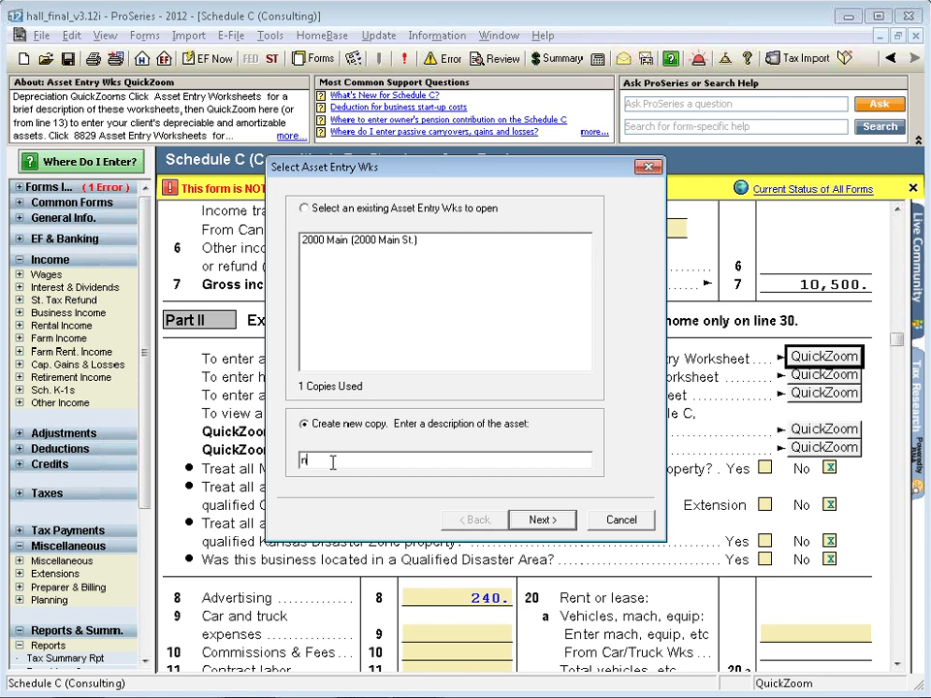
left_click(550, 525)
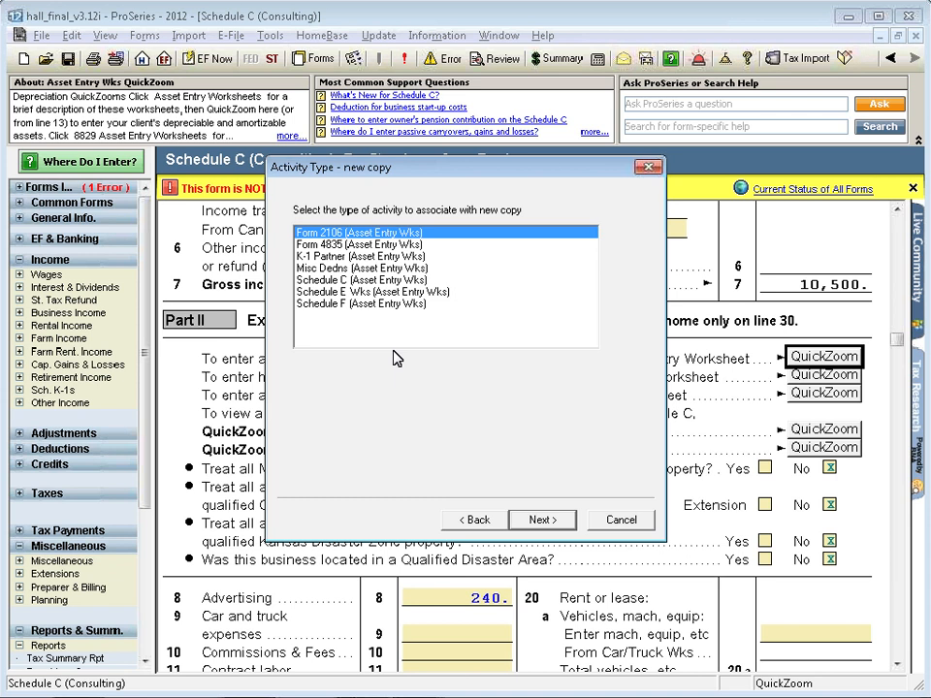
left_click(622, 520)
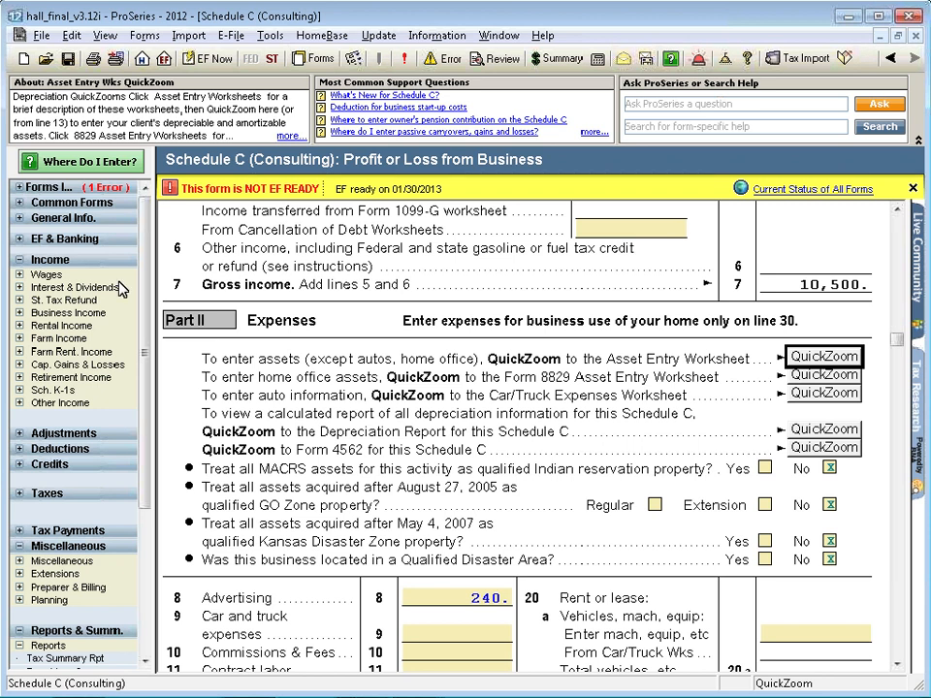
Expand the list of forms in use and open Form 1040 at its Income section
left_click(41, 187)
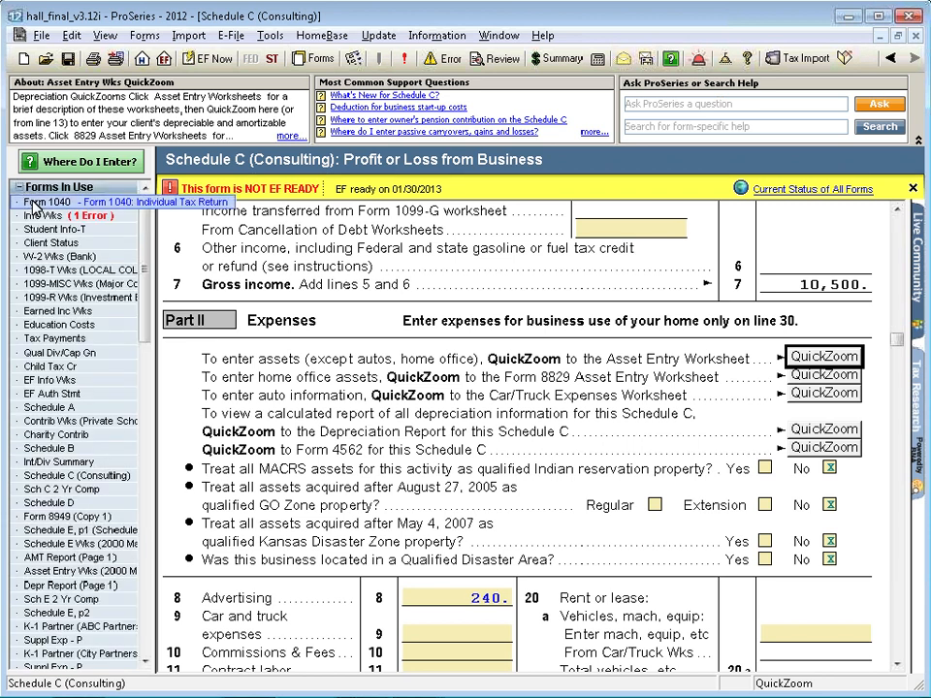
left_click(34, 206)
scroll(561, 432, "down", 1)
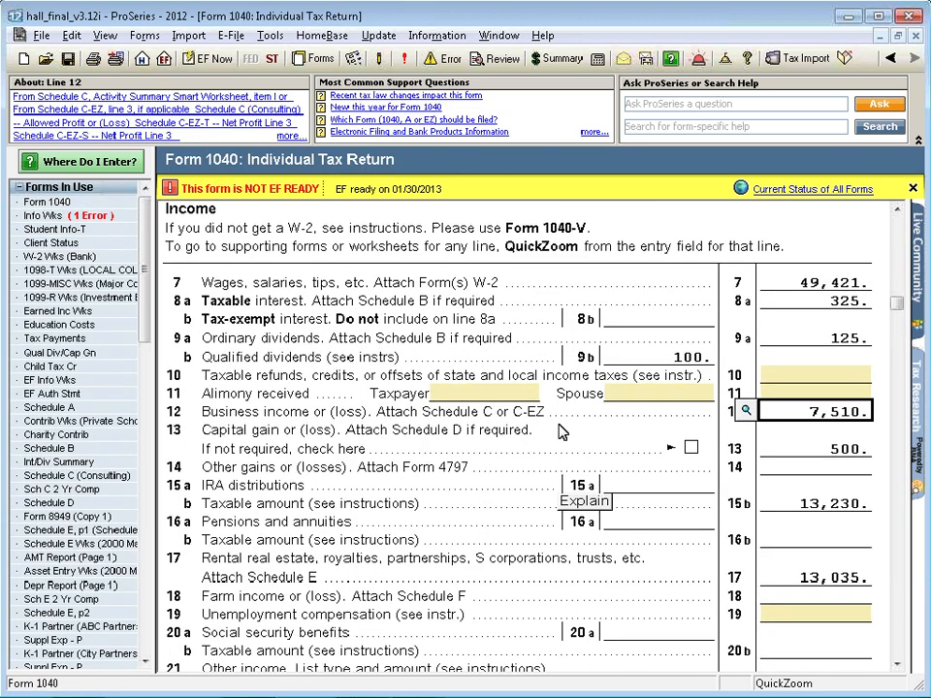
Trace the line 13 capital gain to its source on Schedule D, view the Smart Worksheet transaction, and return to Form 1040
left_click(795, 451)
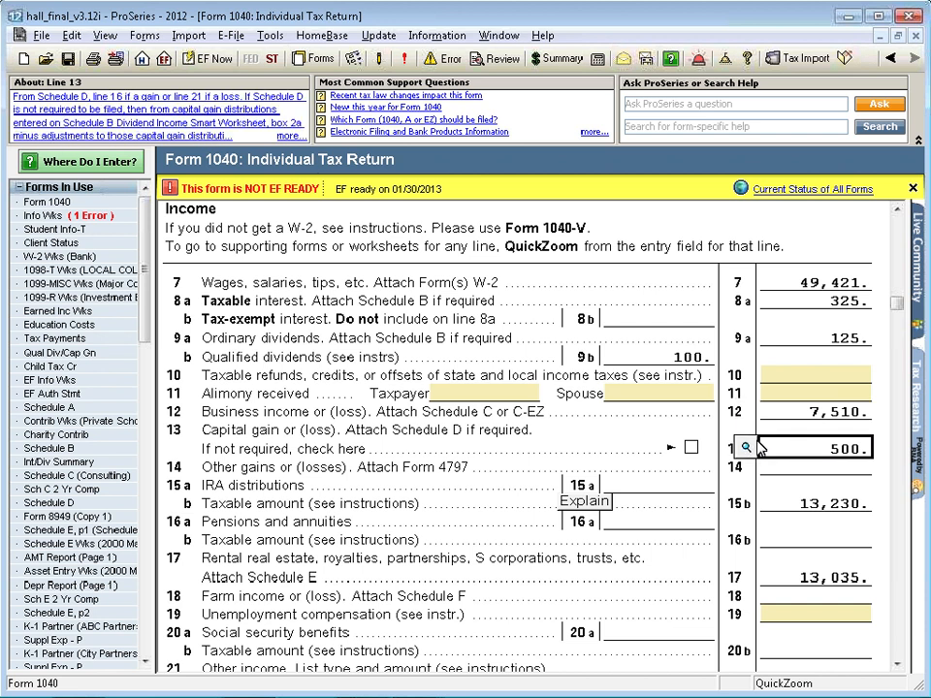
left_click(745, 448)
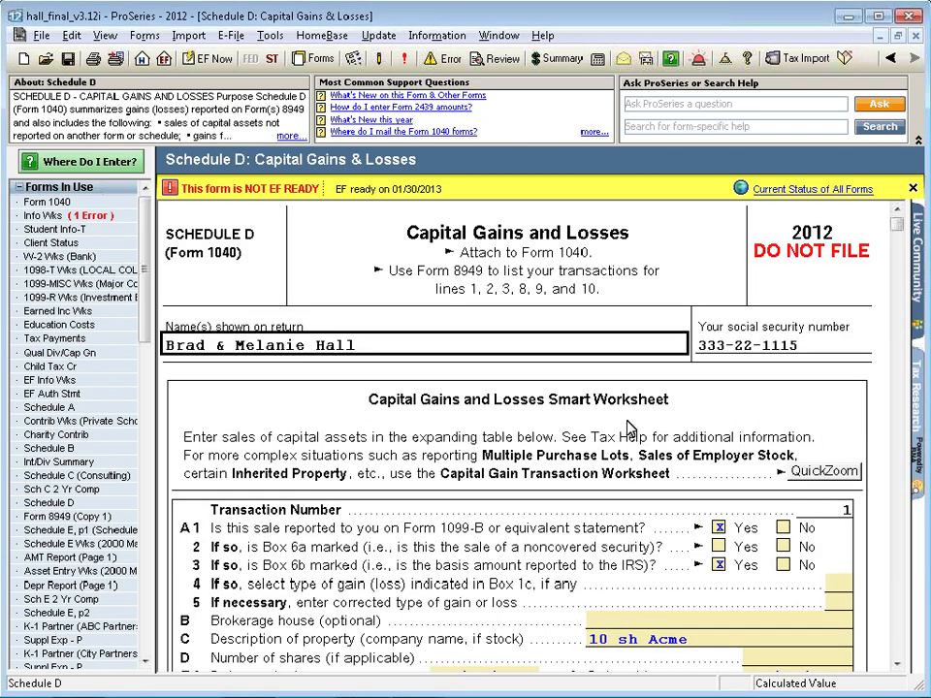
scroll(628, 428, "down", 2)
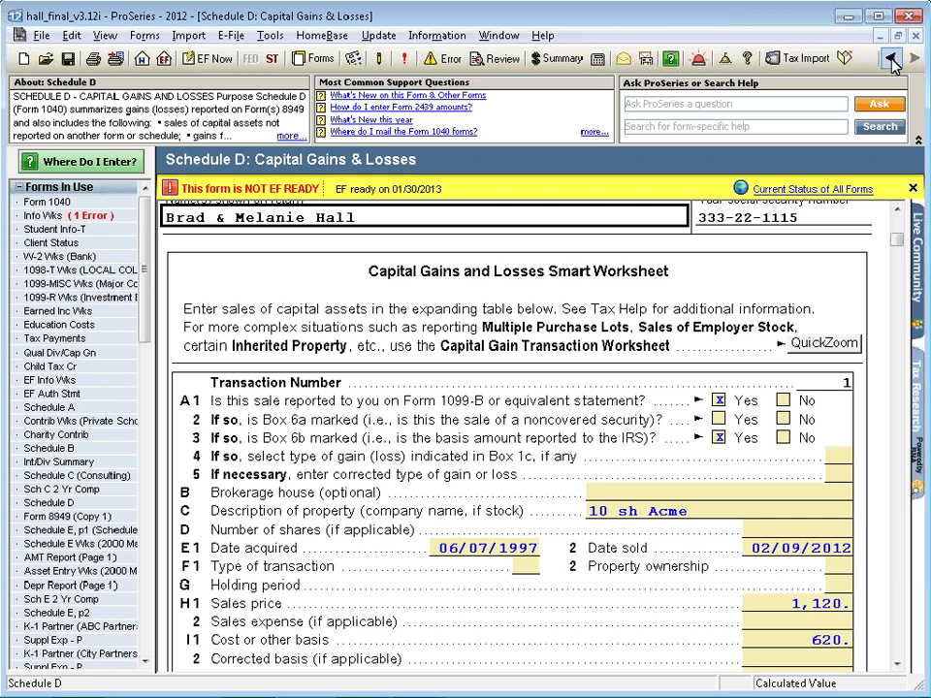
left_click(890, 59)
QuickZoom from line 17 to the Schedule E Worksheet selection, choose the new copy option, and cancel without creating one
left_click(780, 580)
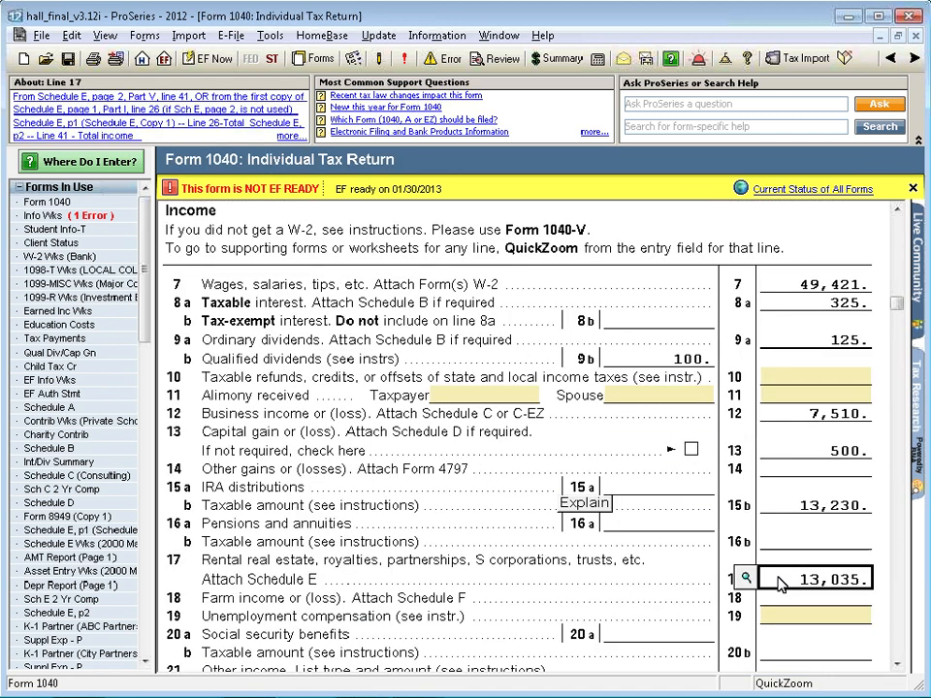
left_click(746, 579)
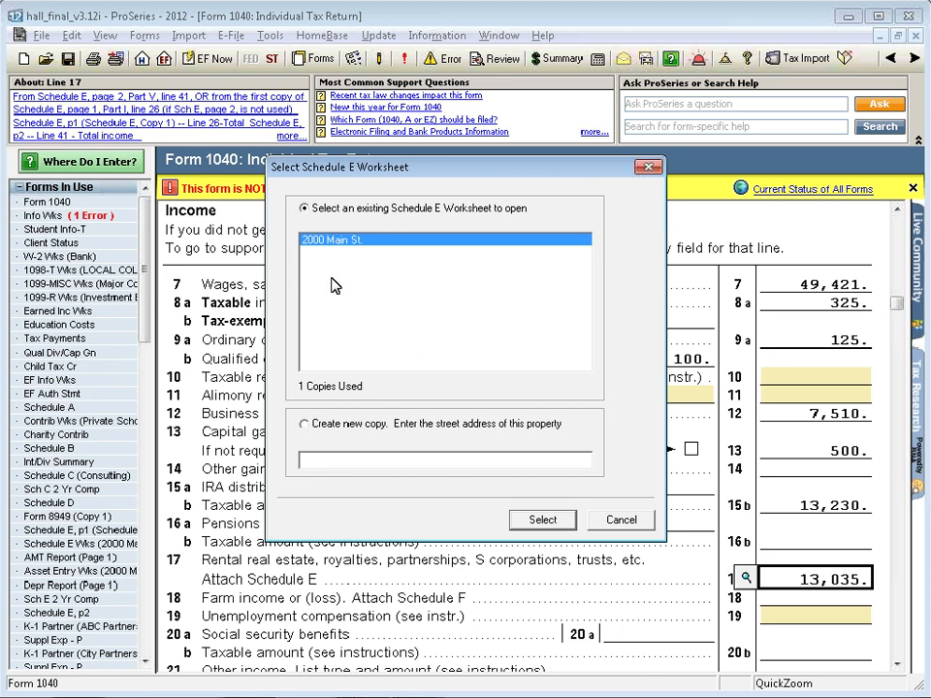
left_click(305, 424)
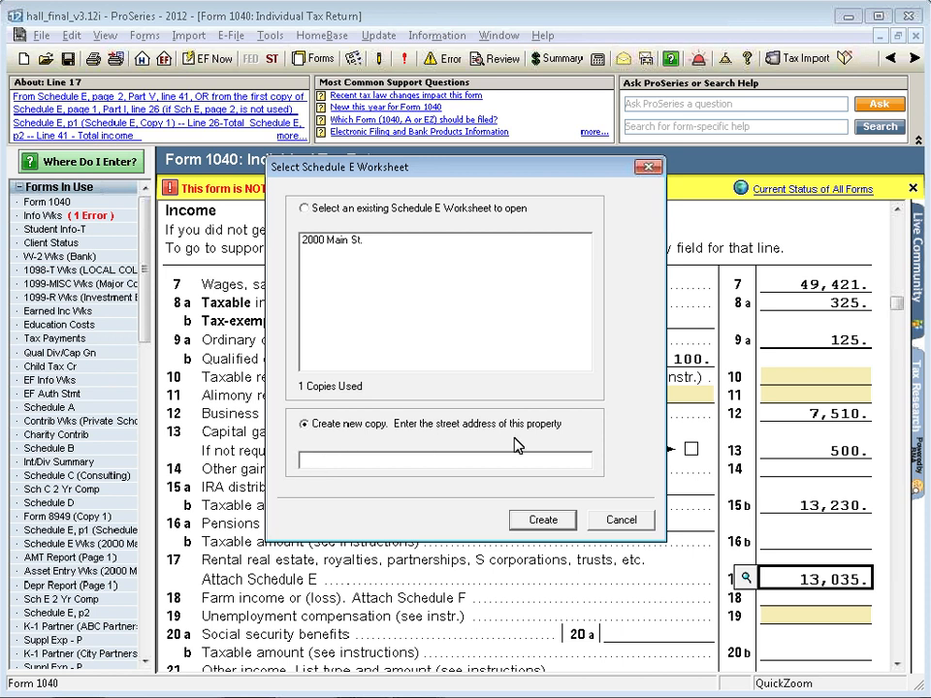
left_click(622, 525)
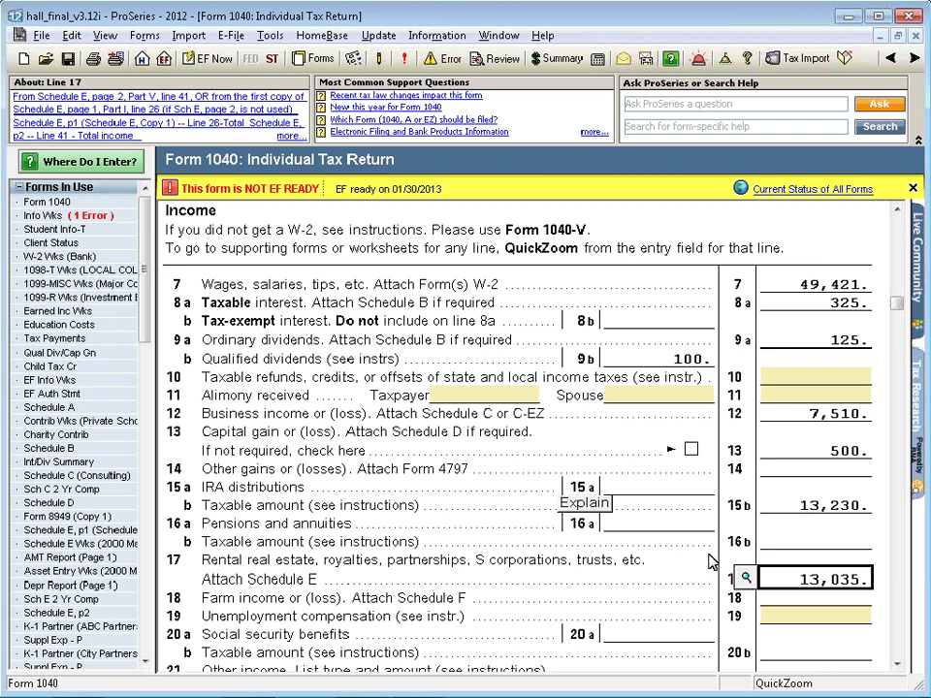
scroll(679, 544, "down", 1)
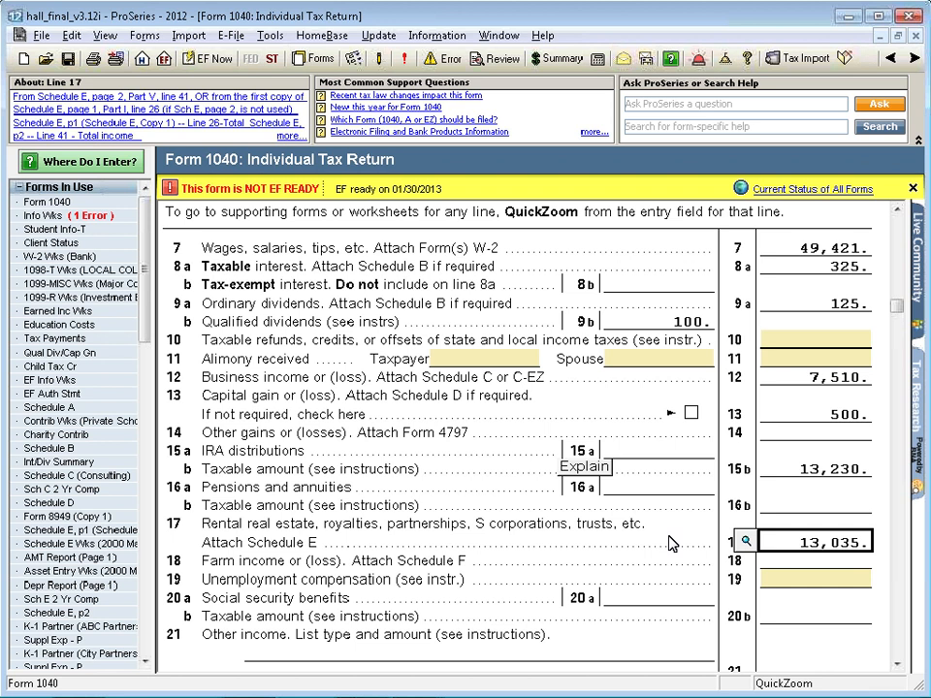
scroll(671, 527, "down", 1)
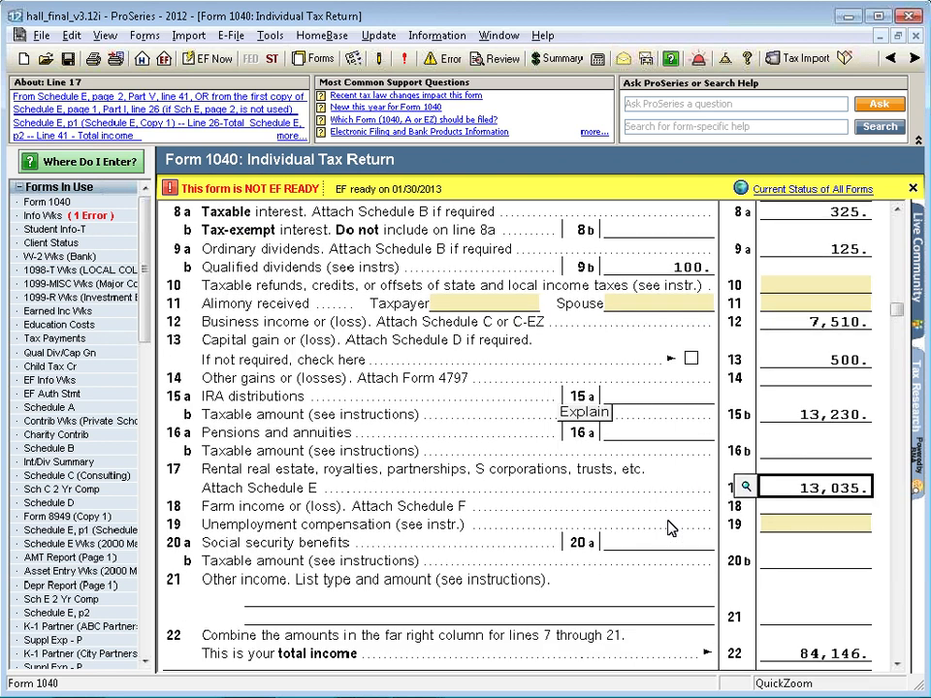